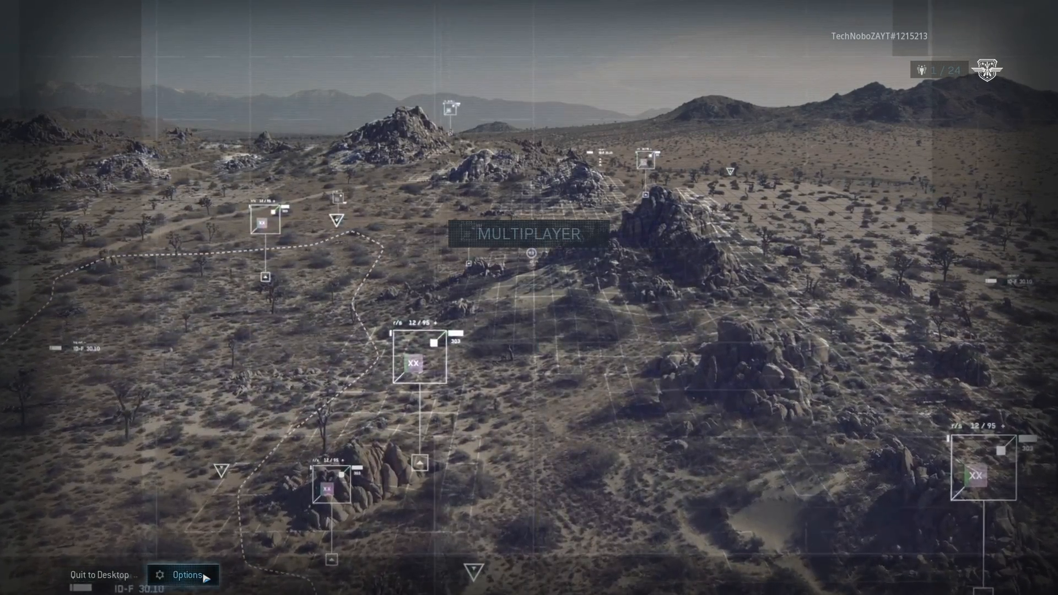
# - View the game's Options screen, which reports a Moderate NAT type
pyautogui.click(185, 575)
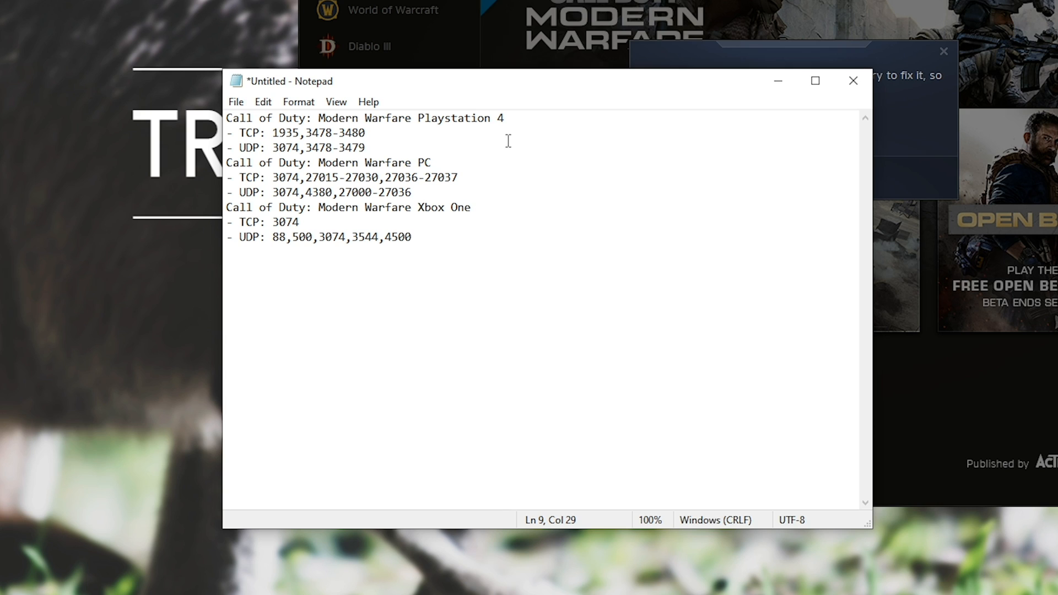
# - Skim the Playstation 4 and Xbox One heading lines in the Notepad port list
pyautogui.click(521, 118)
pyautogui.moveTo(522, 118); pyautogui.dragTo(85, 100)
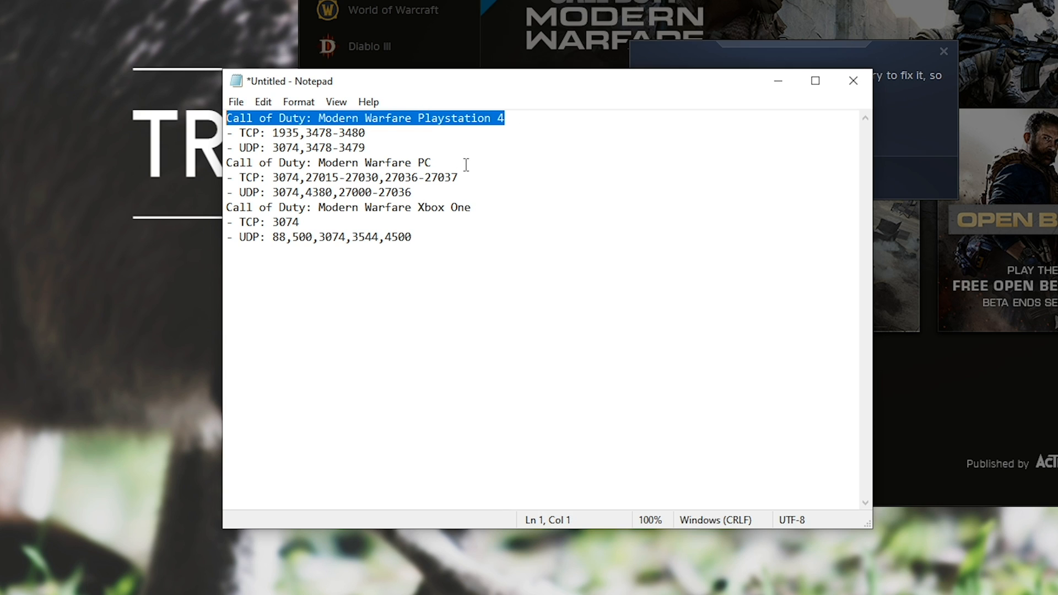
pyautogui.click(227, 176)
pyautogui.moveTo(432, 162); pyautogui.dragTo(224, 162)
pyautogui.moveTo(474, 206); pyautogui.dragTo(225, 206)
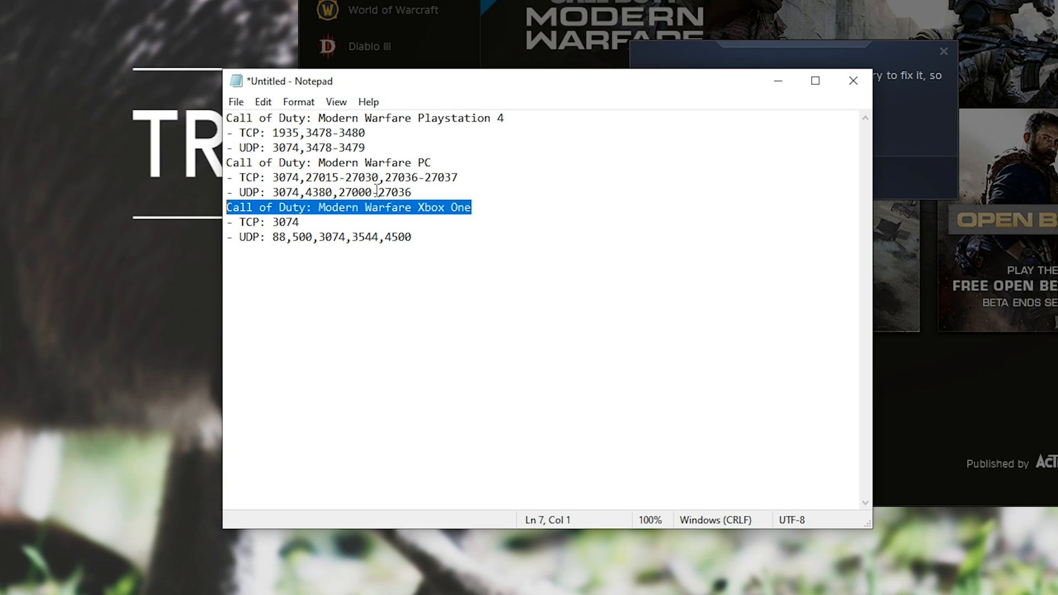
pyautogui.moveTo(273, 177); pyautogui.dragTo(377, 177)
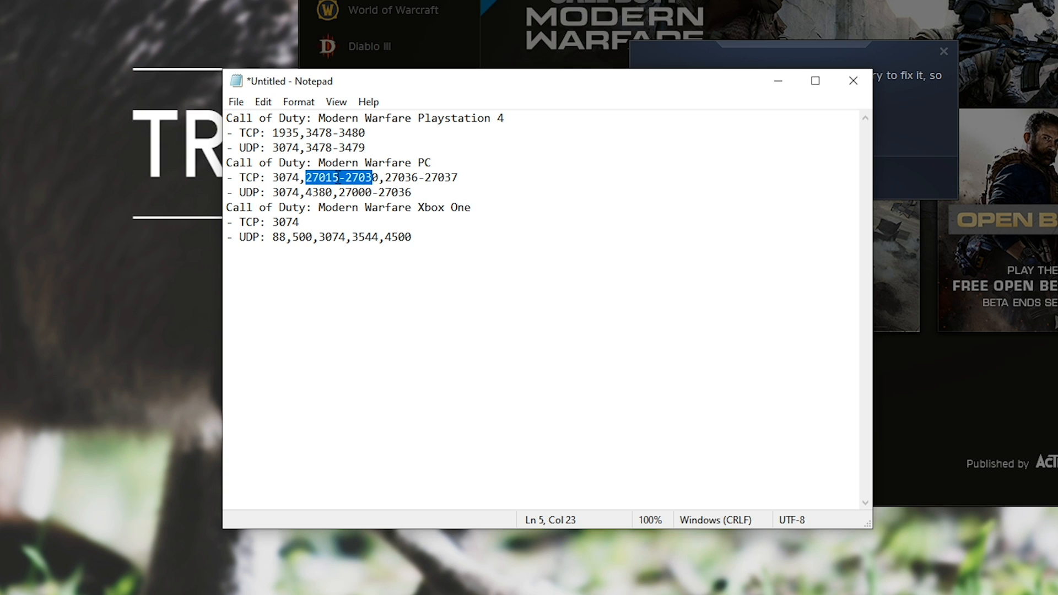
pyautogui.click(340, 177)
pyautogui.moveTo(273, 177); pyautogui.dragTo(300, 177)
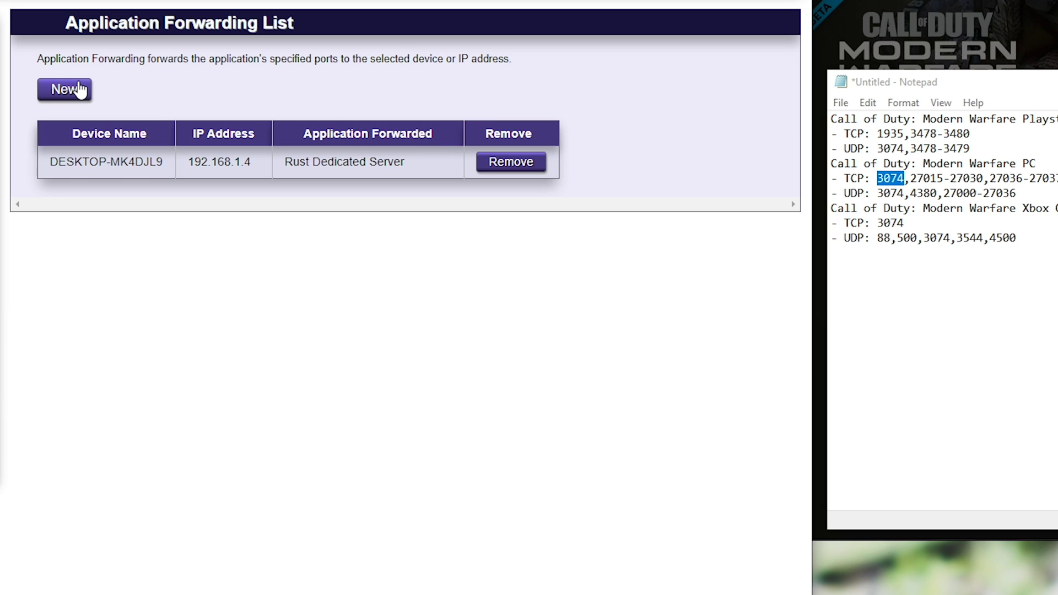
# - Start a new application rule named Modern Warfare Remastered using the TCP/UDP protocol
pyautogui.click(80, 91)
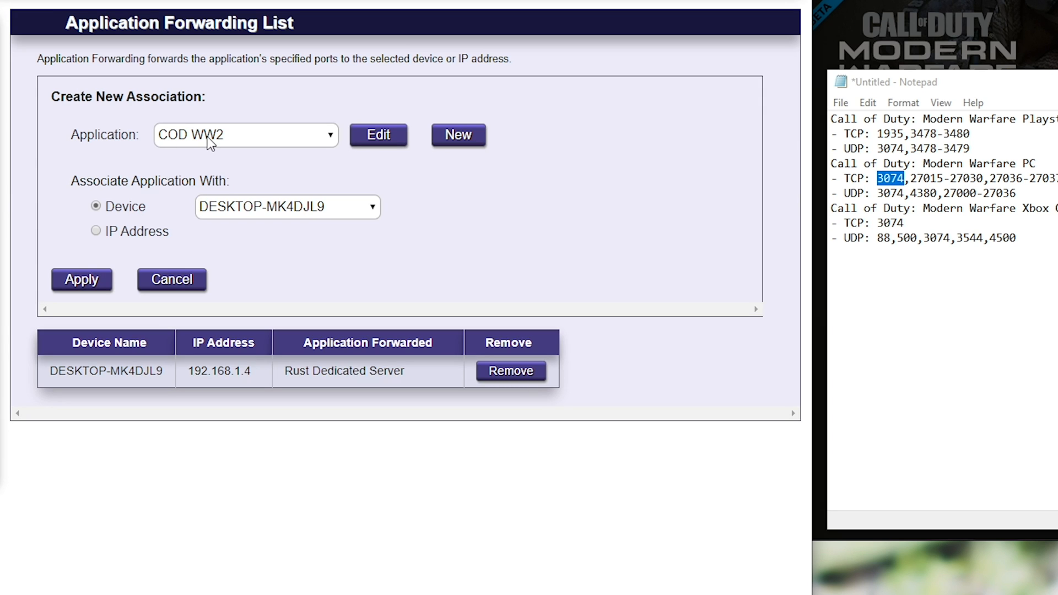
pyautogui.click(458, 135)
pyautogui.click(227, 132)
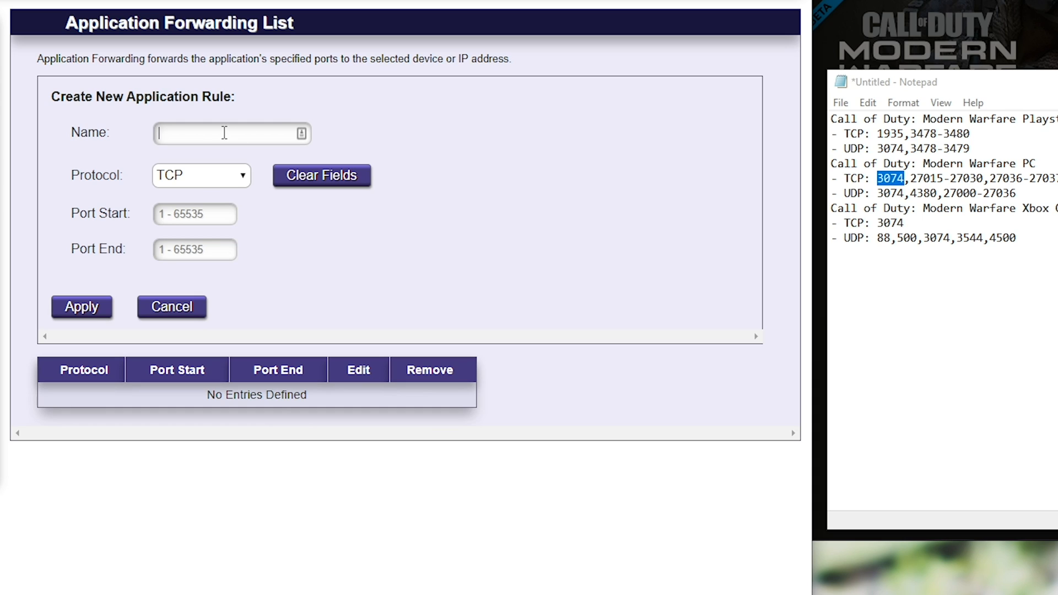
pyautogui.click(192, 133)
pyautogui.write('Modern Warfare Remastered')
pyautogui.click(218, 170)
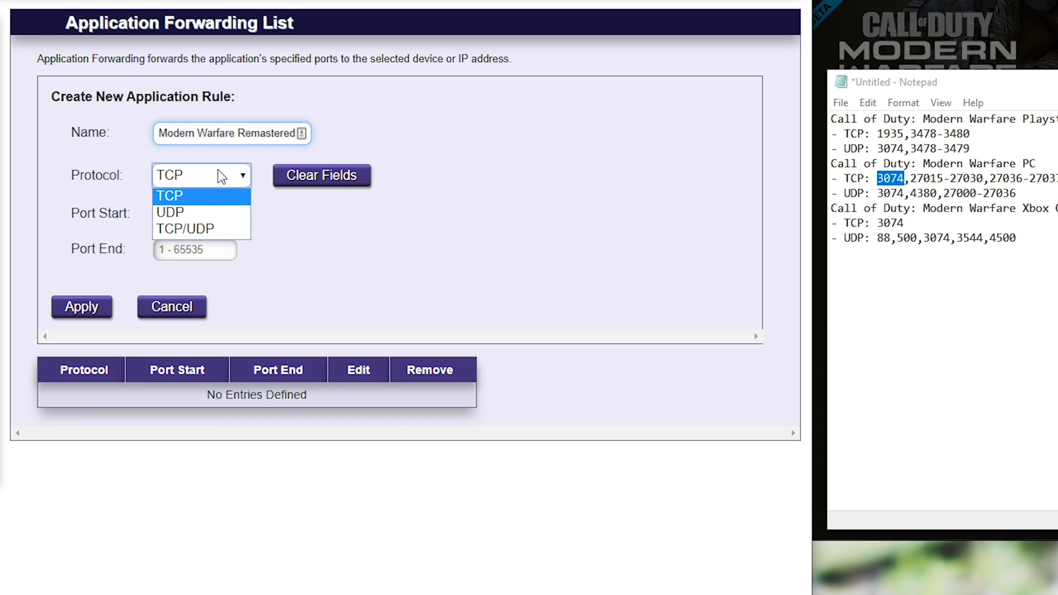
pyautogui.click(213, 226)
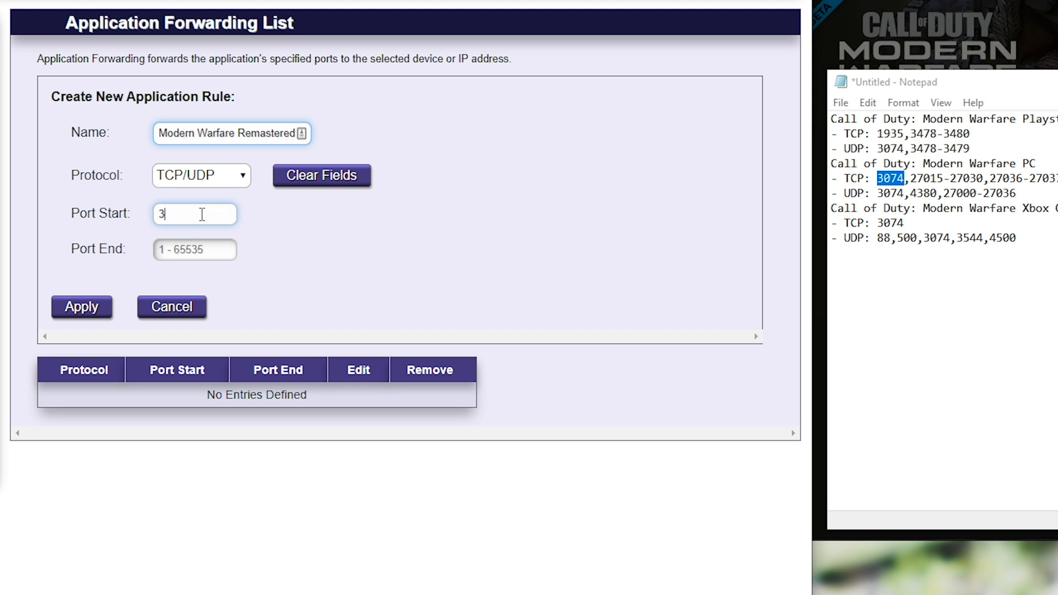
pyautogui.write('3074')
pyautogui.press('Tab')
pyautogui.write('3074')
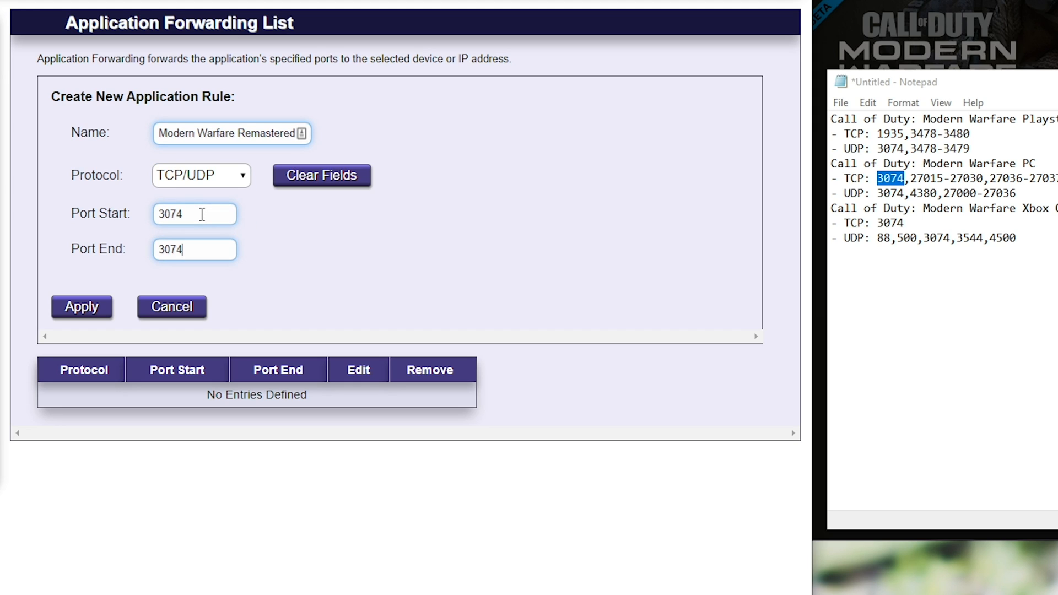
# - Check the PC UDP port 3074 in the notes and save the rule forwarding port 3074
pyautogui.click(877, 195)
pyautogui.doubleClick(889, 196)
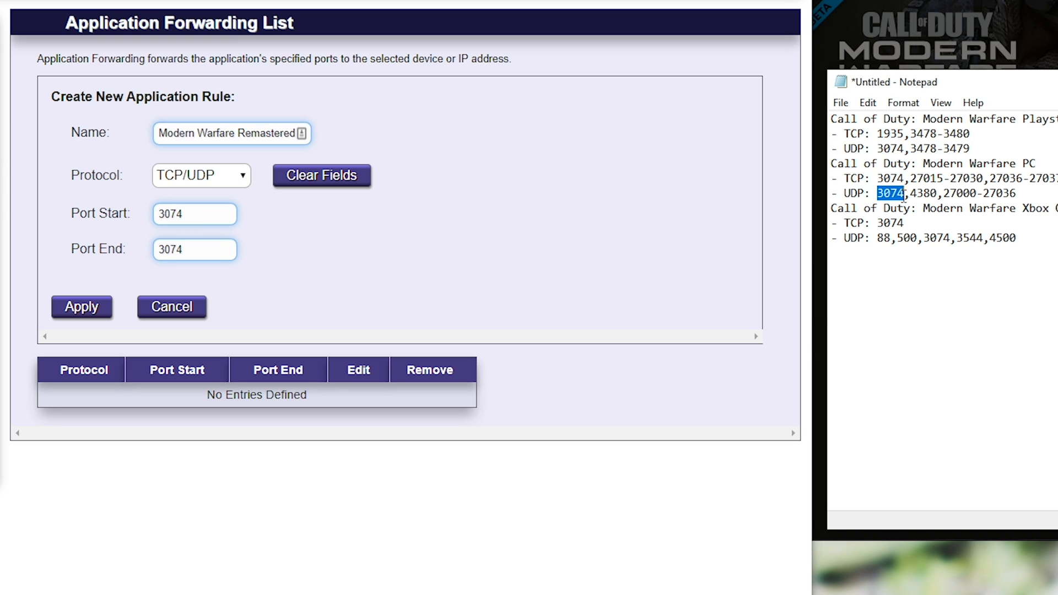
pyautogui.click(877, 178)
pyautogui.doubleClick(890, 178)
pyautogui.click(892, 193)
pyautogui.doubleClick(885, 192)
pyautogui.click(62, 313)
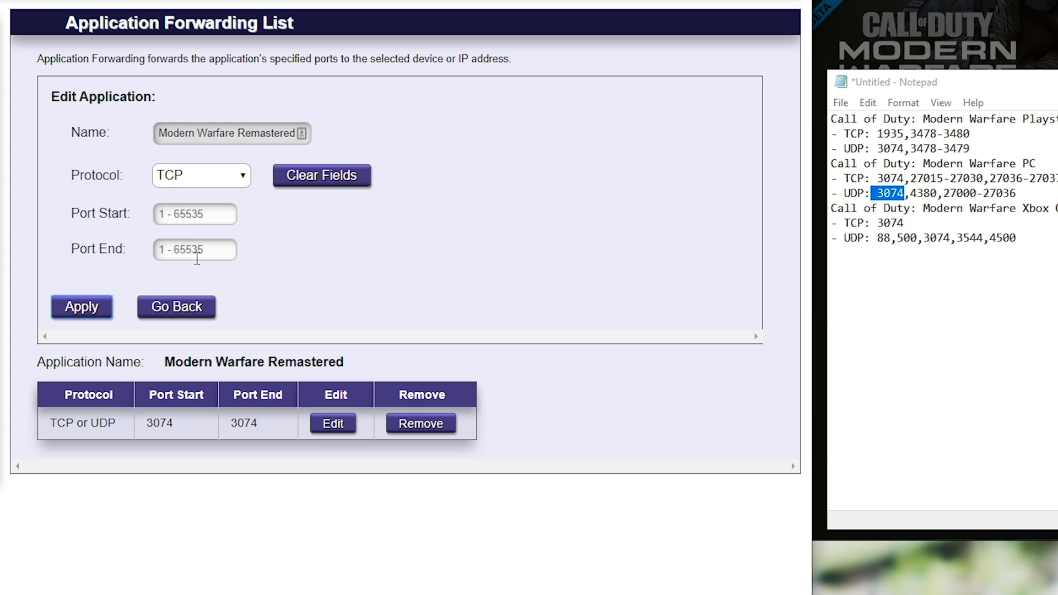
pyautogui.click(195, 214)
pyautogui.write('27015')
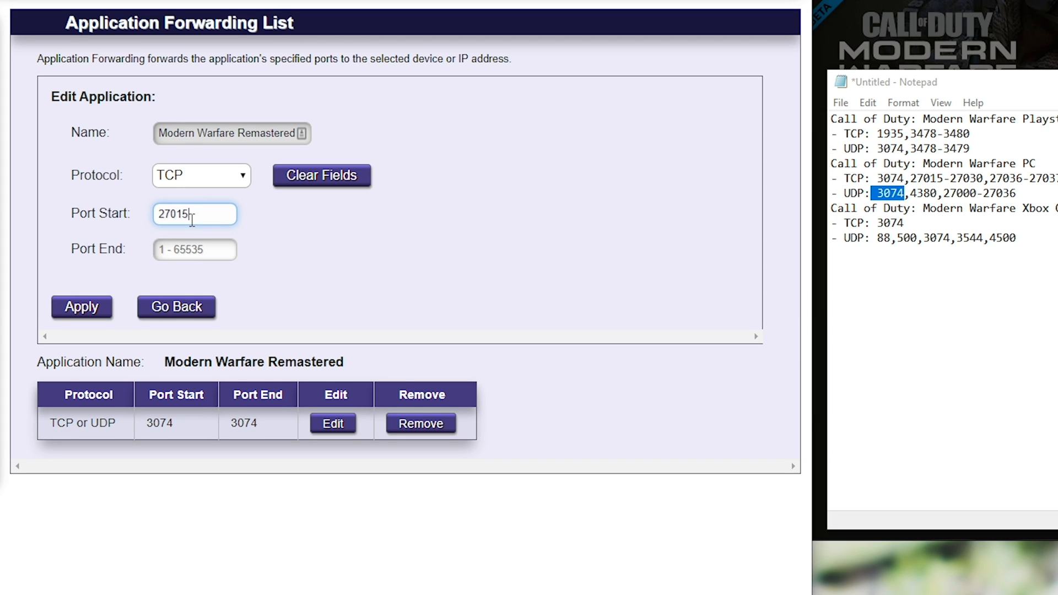
pyautogui.press('Tab')
pyautogui.write('27030')
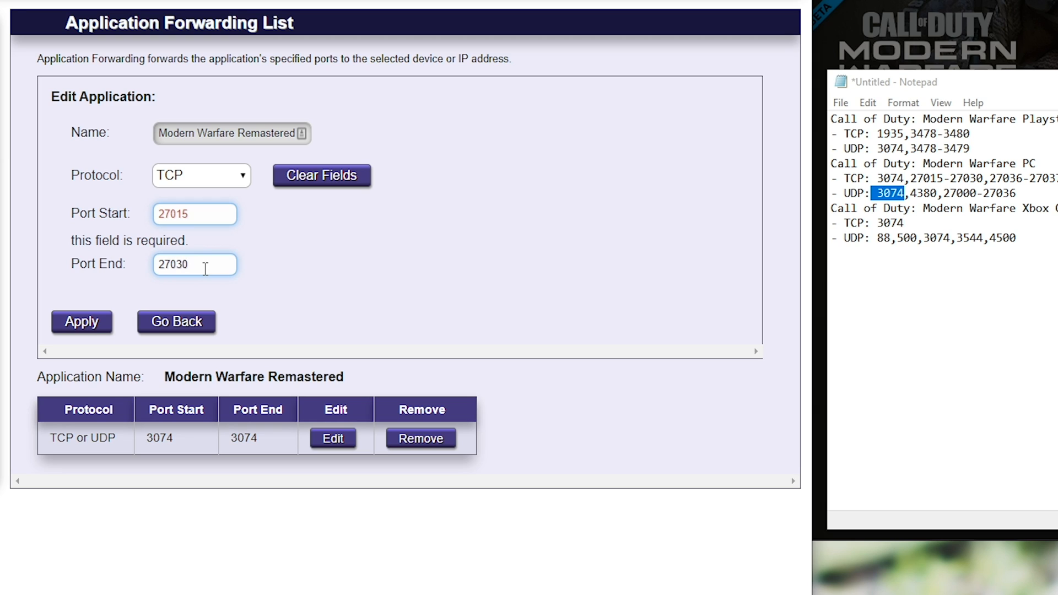
pyautogui.press('Return')
pyautogui.click(221, 213)
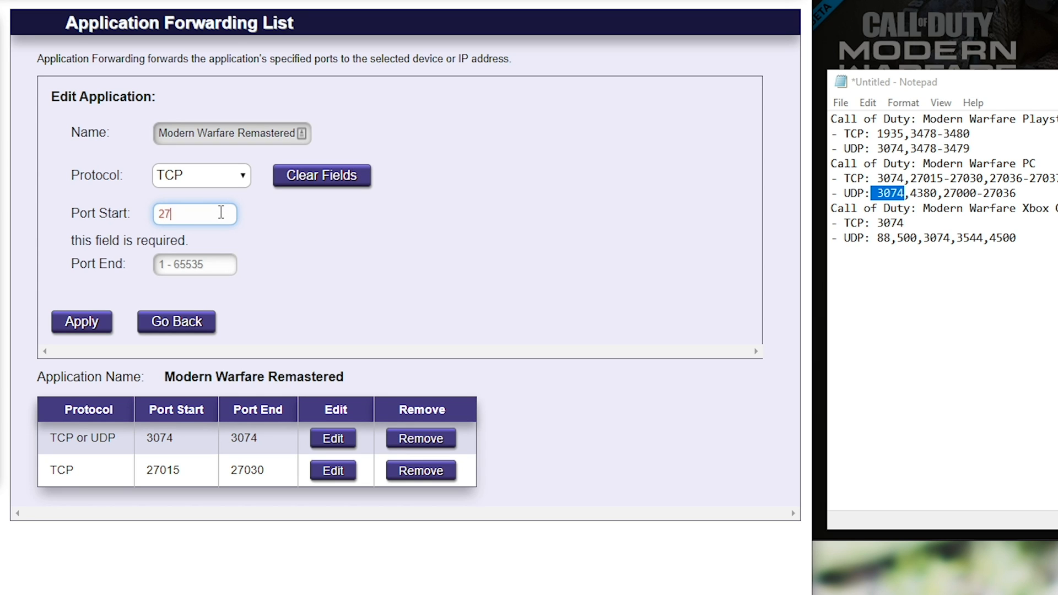
pyautogui.write('27036')
pyautogui.press('Tab')
pyautogui.write('27037')
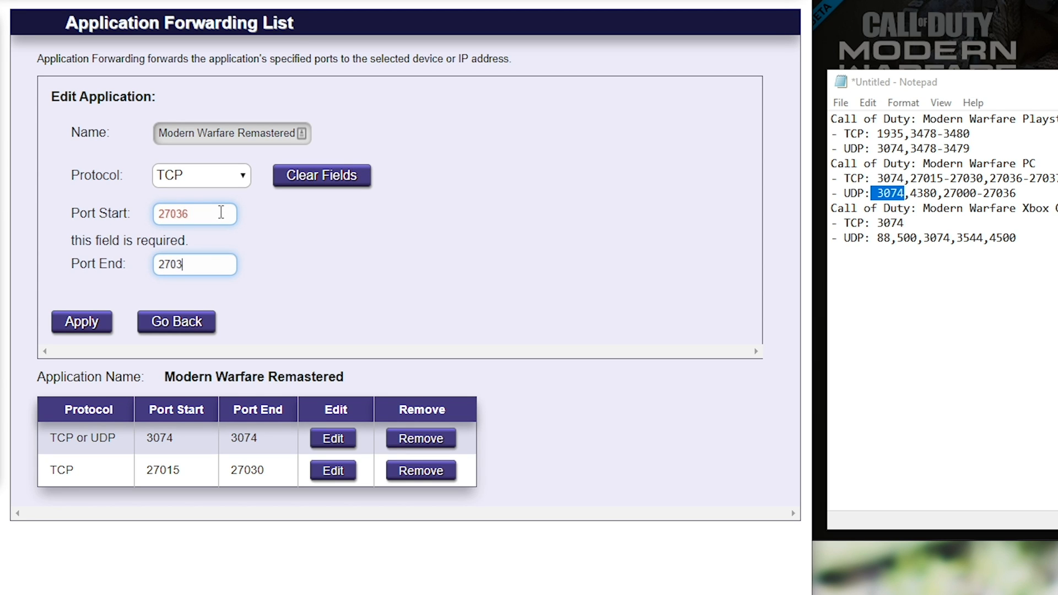
pyautogui.click(81, 321)
pyautogui.click(201, 175)
pyautogui.click(211, 217)
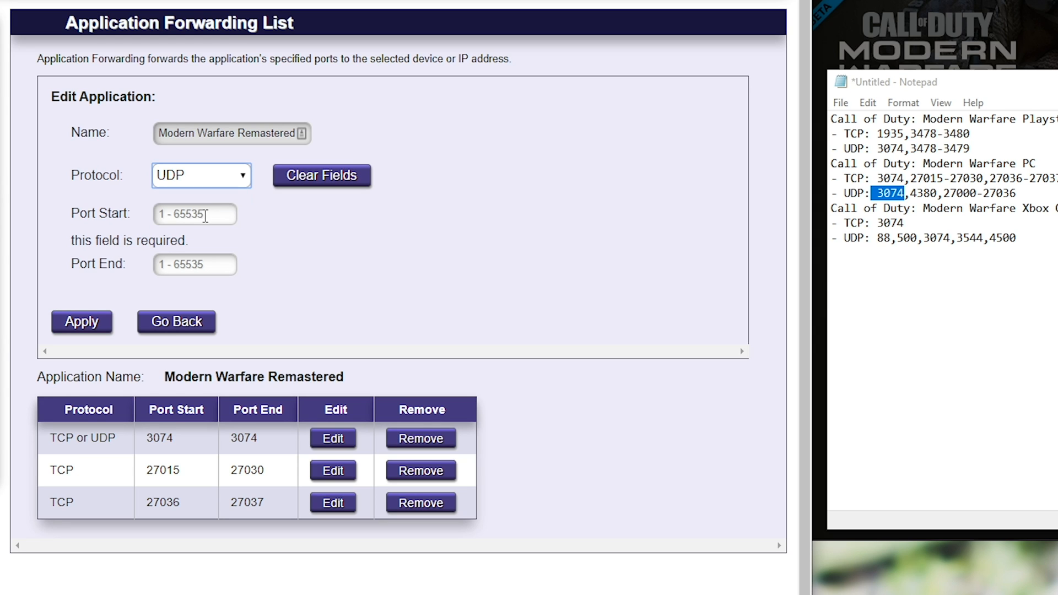
pyautogui.write('4380')
pyautogui.press('Tab')
pyautogui.write('4380')
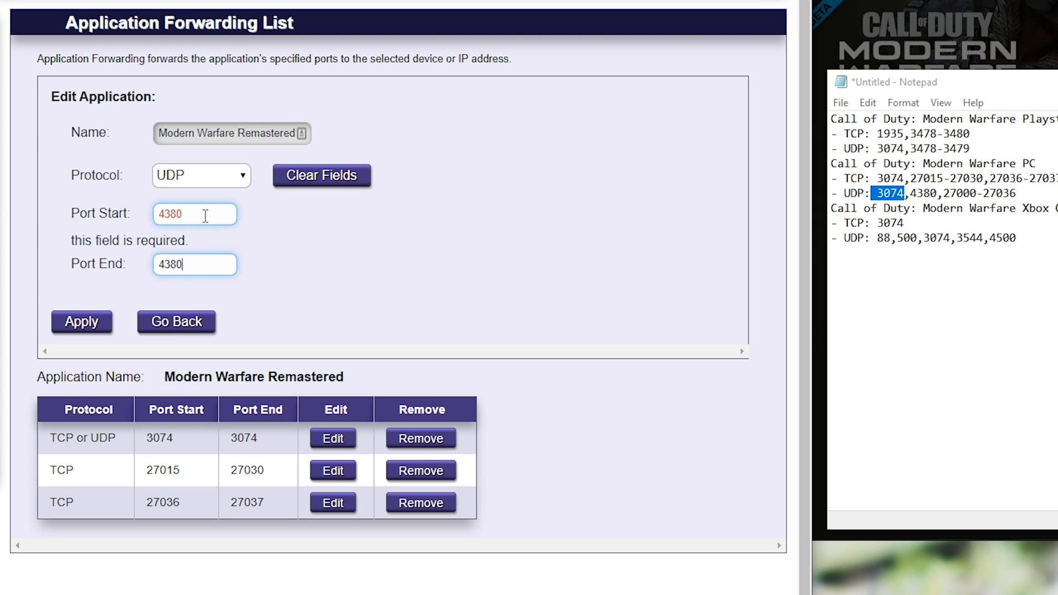
pyautogui.press('Return')
pyautogui.click(201, 175)
pyautogui.click(201, 207)
pyautogui.write('27')
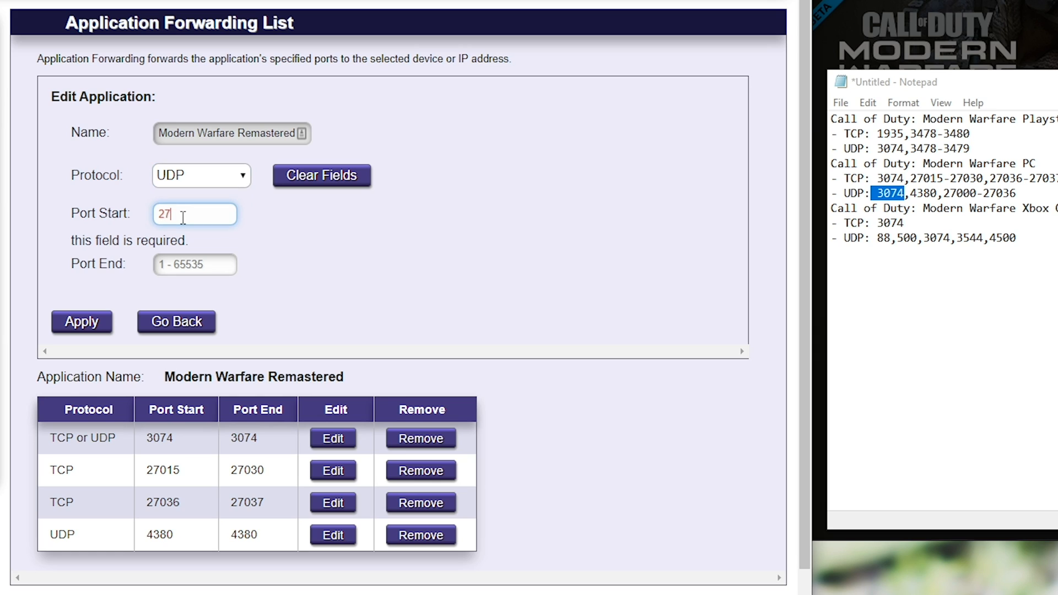
pyautogui.write('000')
pyautogui.press('Tab')
pyautogui.write('270')
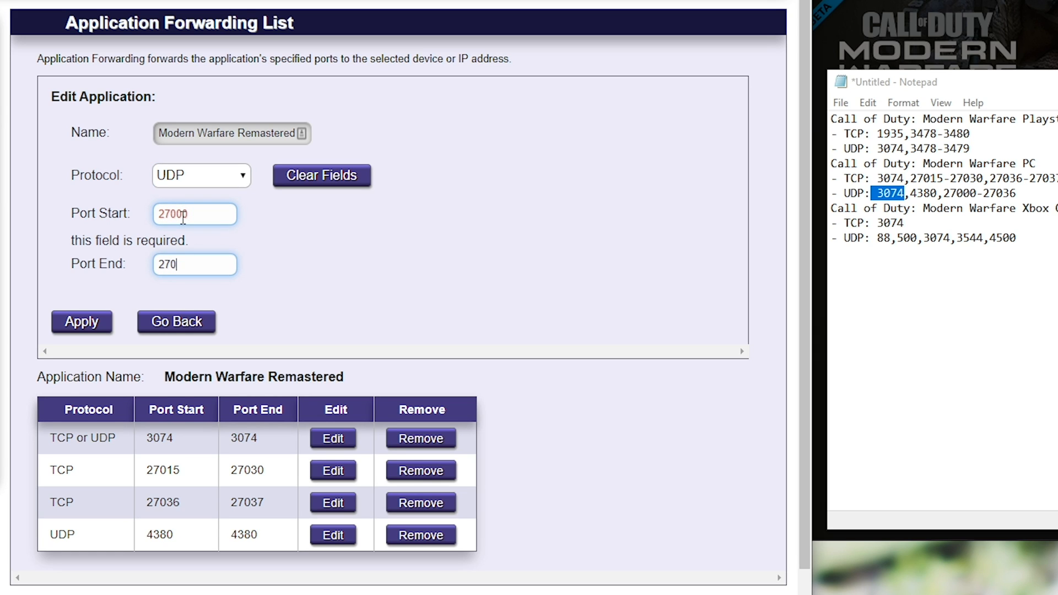
pyautogui.write('36')
pyautogui.press('Return')
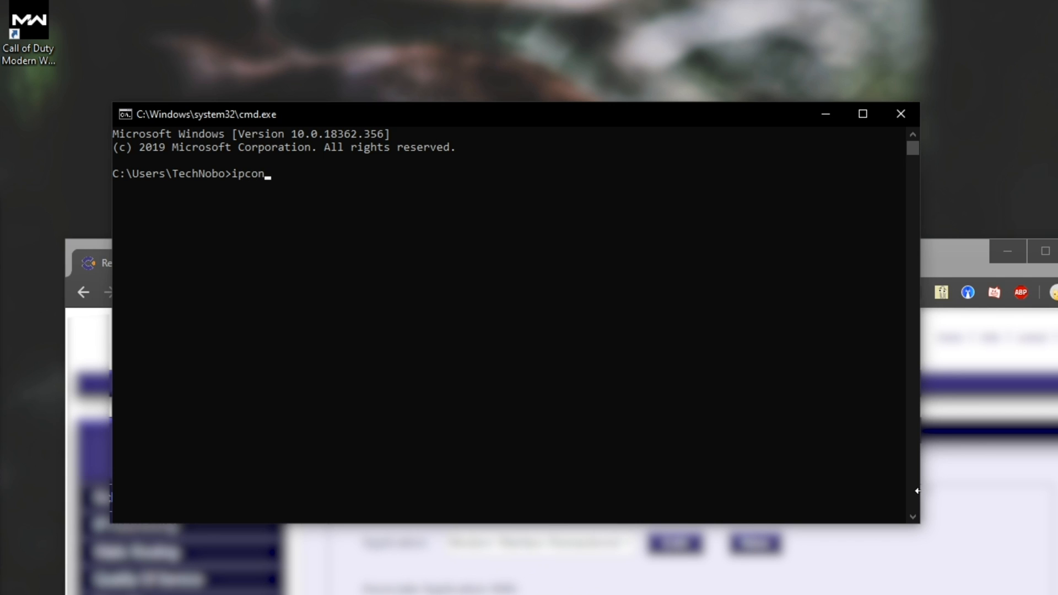
# - Run ipconfig and highlight the IPv4 Address line showing 192.168.1.20
pyautogui.press('Return')
pyautogui.moveTo(449, 294); pyautogui.dragTo(140, 295)
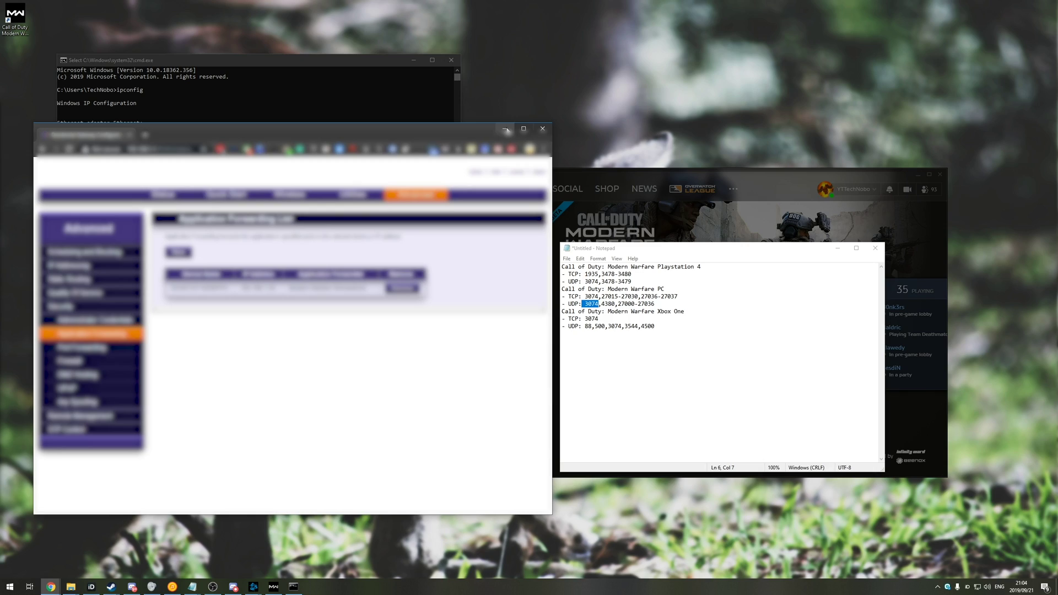
# - Close Command Prompt, return to the game and back out to the main menu
pyautogui.click(505, 129)
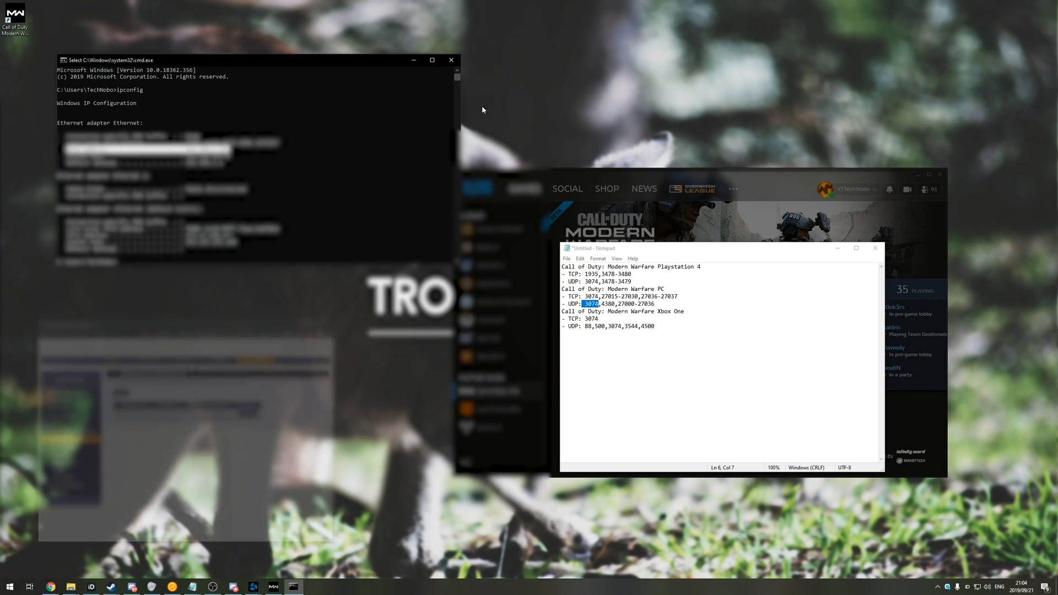
pyautogui.click(451, 60)
pyautogui.click(274, 586)
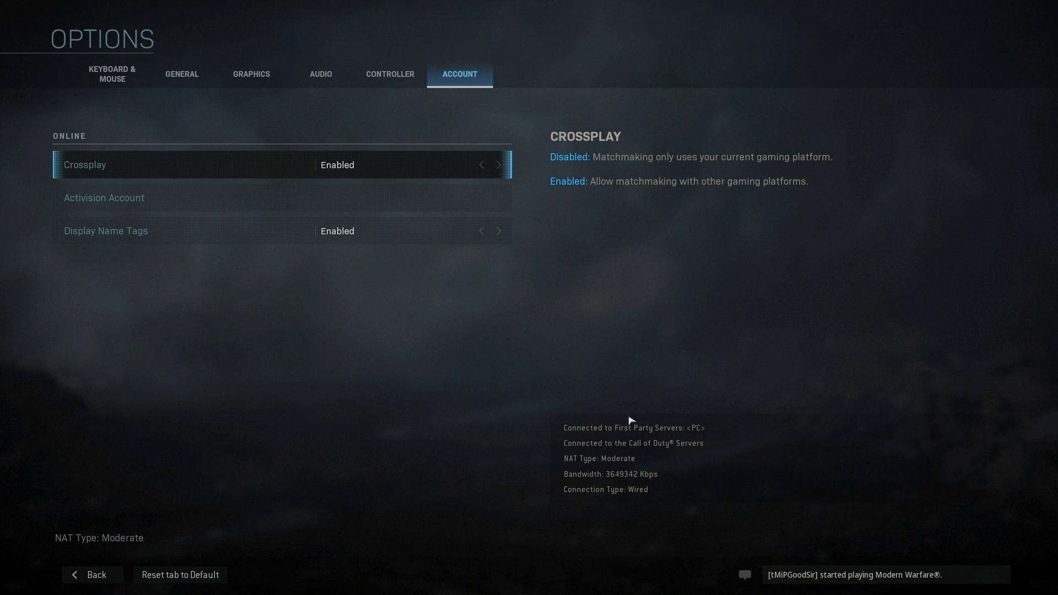
pyautogui.click(92, 575)
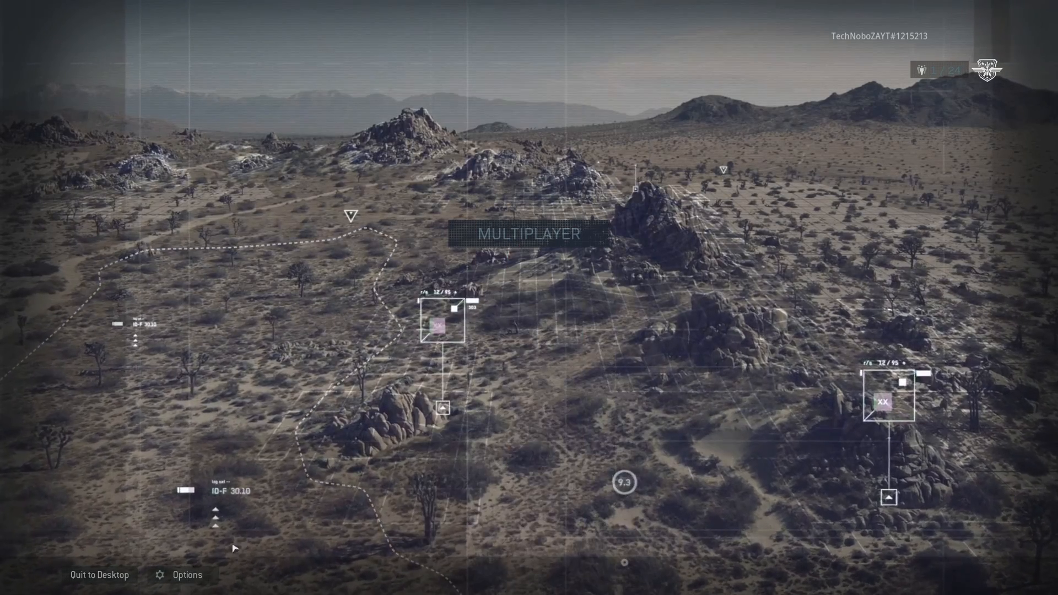
# - Reopen Options and view the Account tab, now showing NAT Type Open
pyautogui.click(187, 574)
pyautogui.click(460, 74)
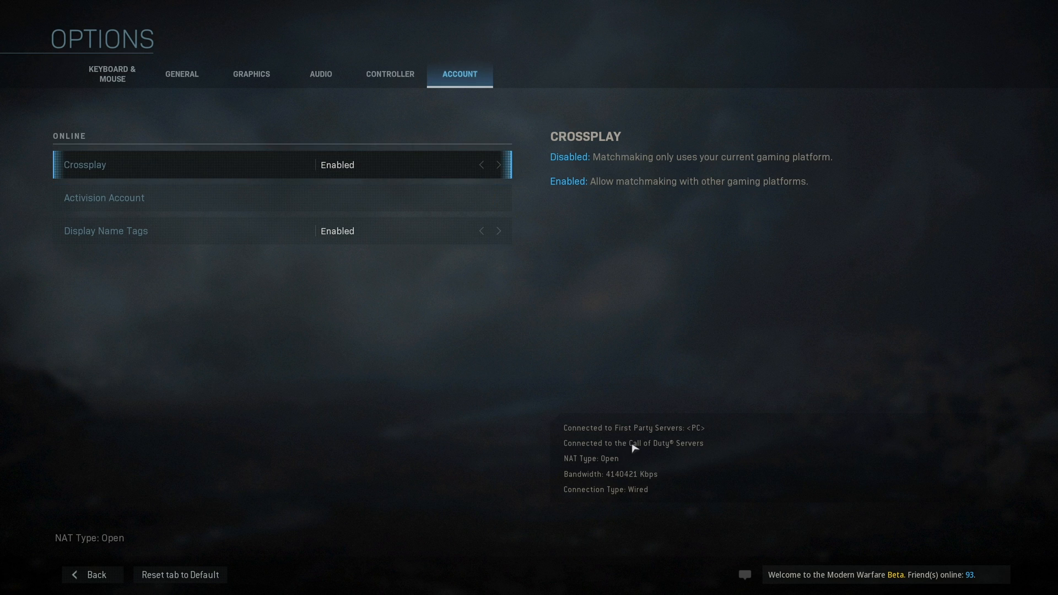